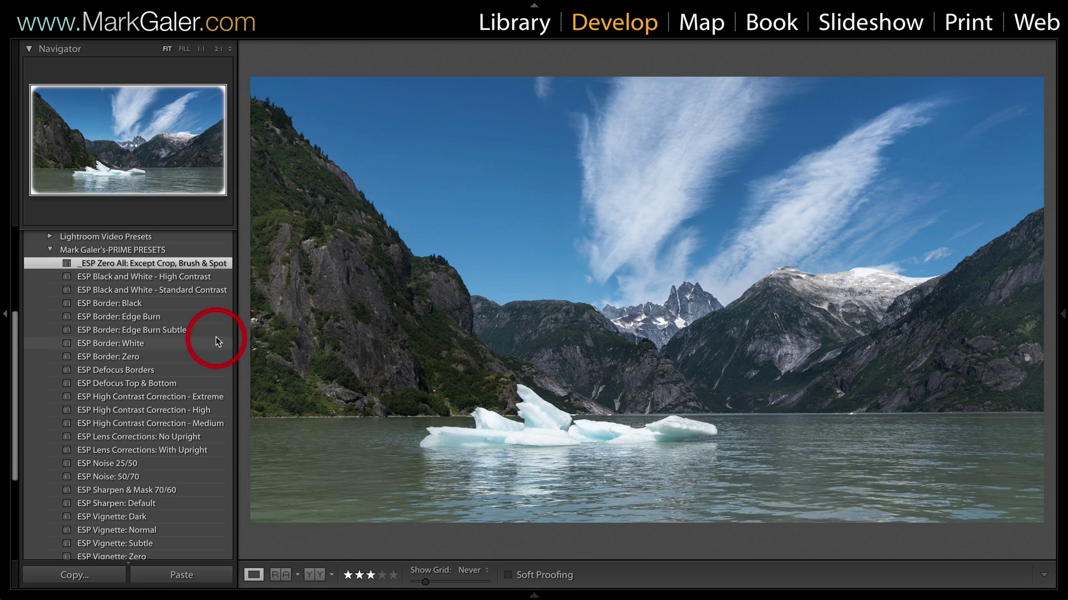
Apply the ESP-Landscape Pop preset, then ESP Black and White - High Contrast, to the glacier photo
{"action": "scroll", "coordinate": [208, 338], "scroll_direction": "down", "scroll_amount": 4}
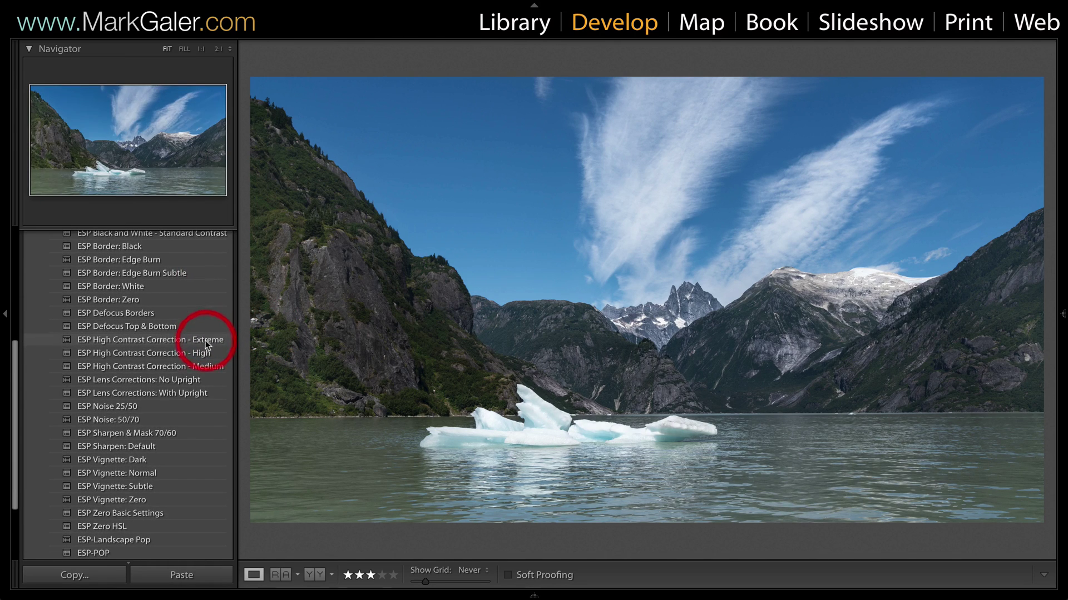
{"action": "left_click", "coordinate": [154, 540]}
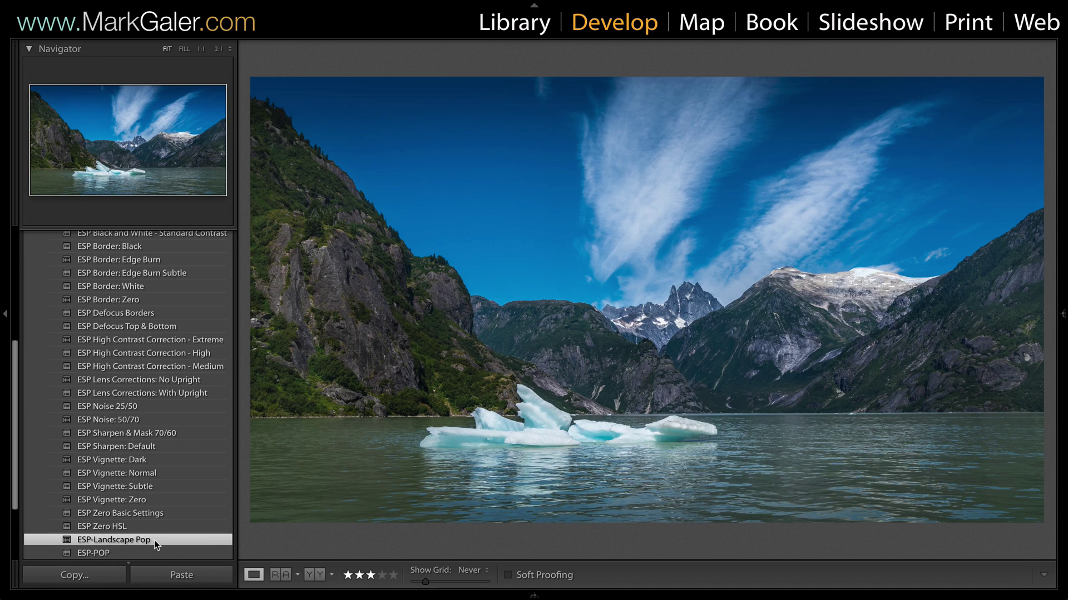
{"action": "scroll", "coordinate": [163, 459], "scroll_direction": "up", "scroll_amount": 5}
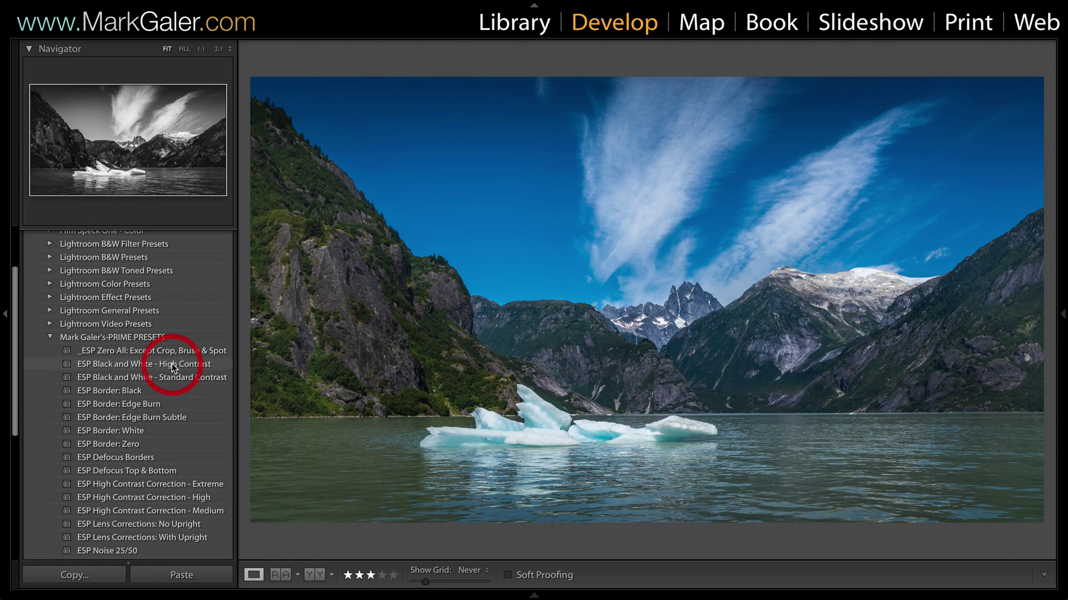
{"action": "left_click", "coordinate": [172, 363]}
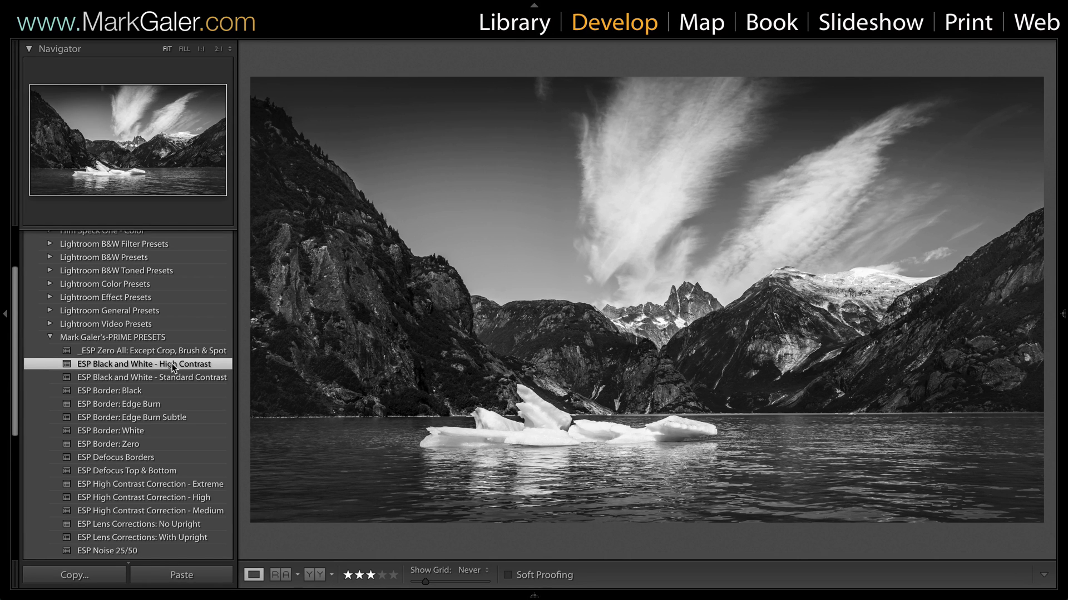
Drag the preset's sky graduated filter lower toward the peaks, select the water filter, and close the tool
{"action": "key", "text": "m"}
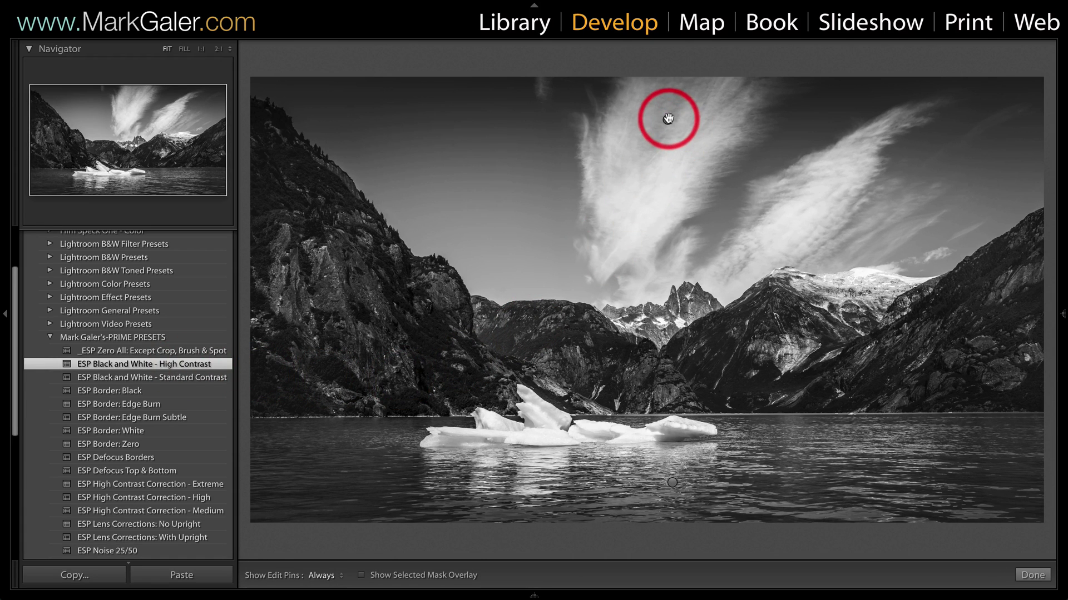
{"action": "left_click", "coordinate": [669, 118]}
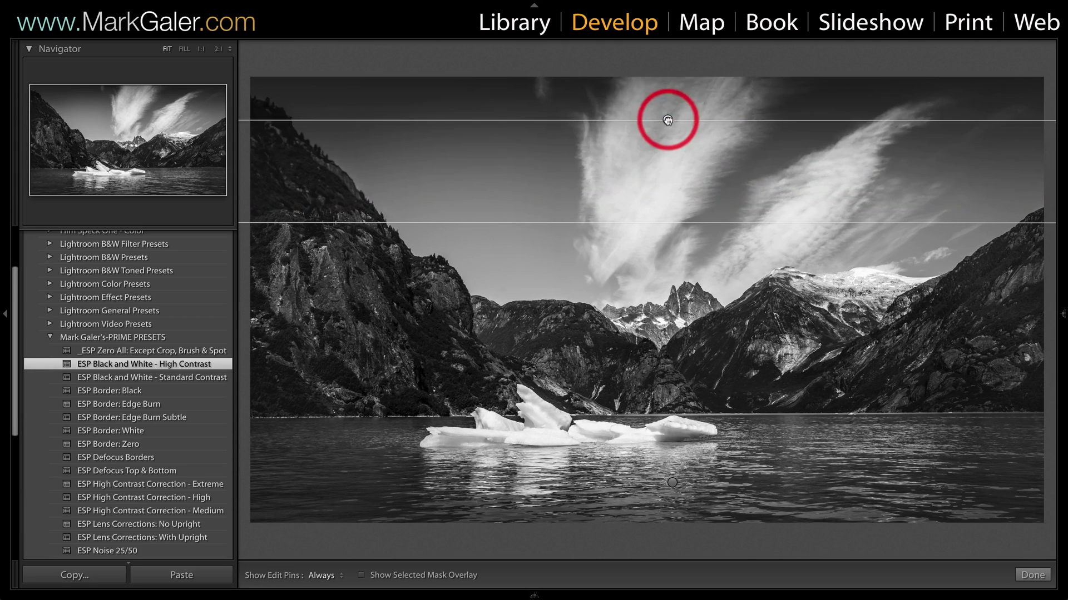
{"action": "left_click_drag", "start_coordinate": [668, 119], "coordinate": [665, 205]}
{"action": "mouse_move", "coordinate": [641, 129]}
{"action": "left_mouse_down"}
{"action": "mouse_move", "coordinate": [638, 89]}
{"action": "mouse_move", "coordinate": [644, 121]}
{"action": "left_mouse_up"}
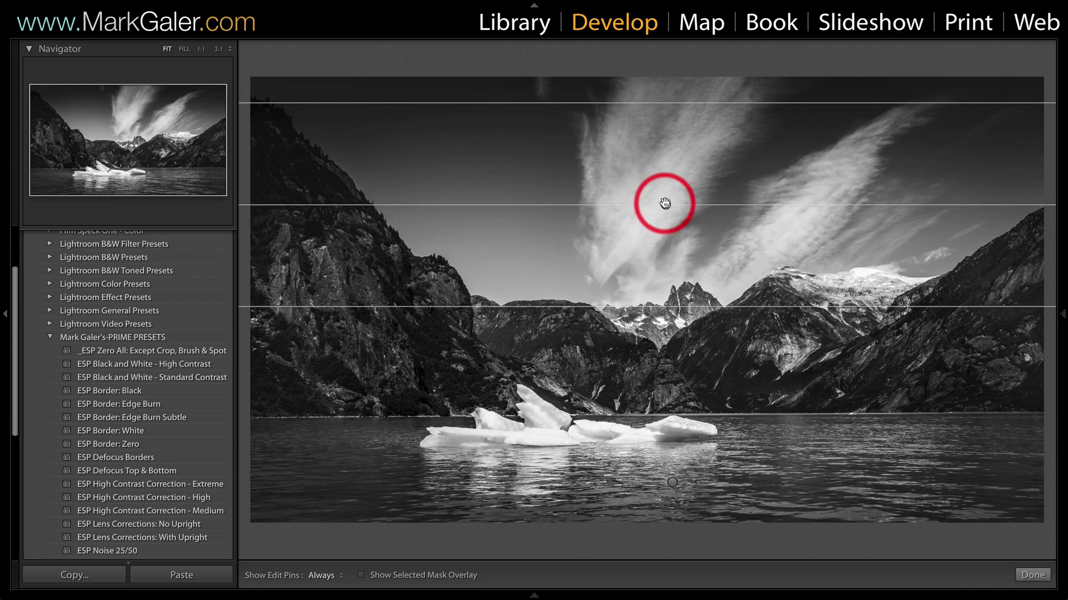
{"action": "left_click_drag", "start_coordinate": [665, 204], "coordinate": [665, 210]}
{"action": "left_click", "coordinate": [676, 179]}
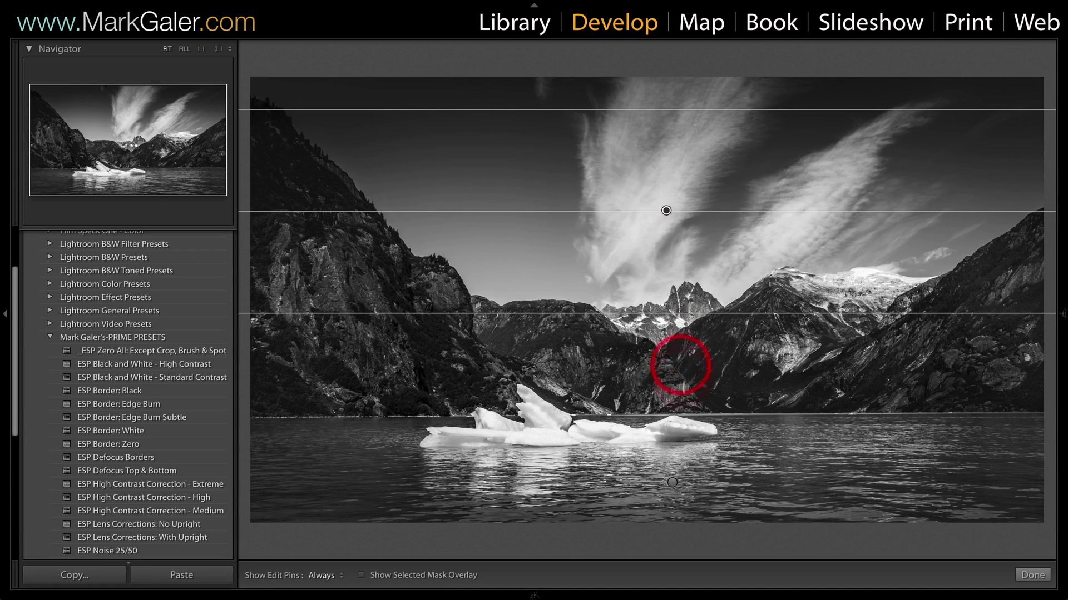
{"action": "left_click", "coordinate": [672, 482]}
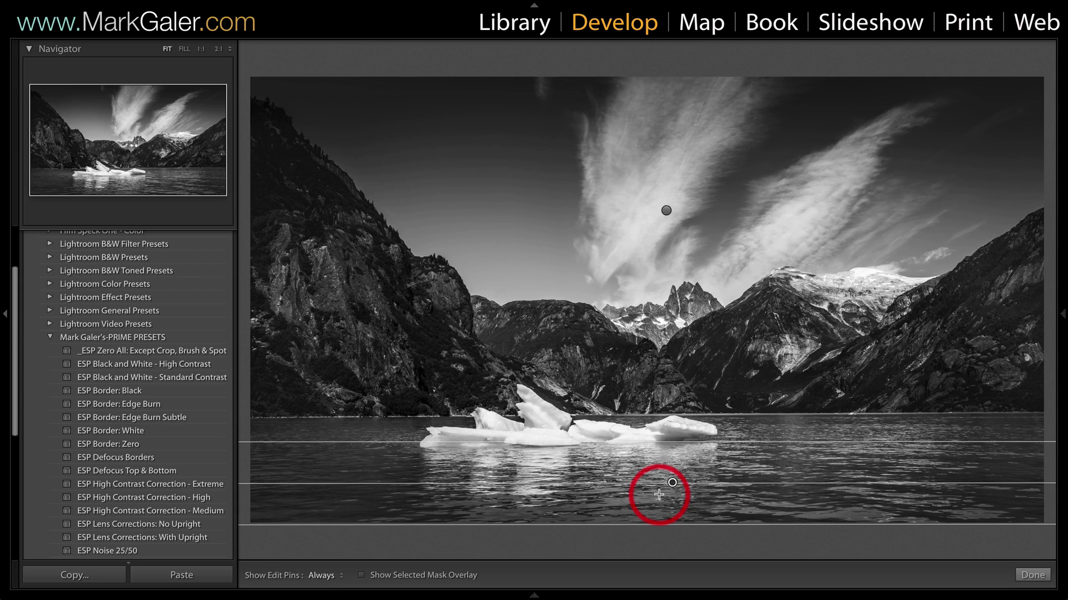
{"action": "key", "text": "m"}
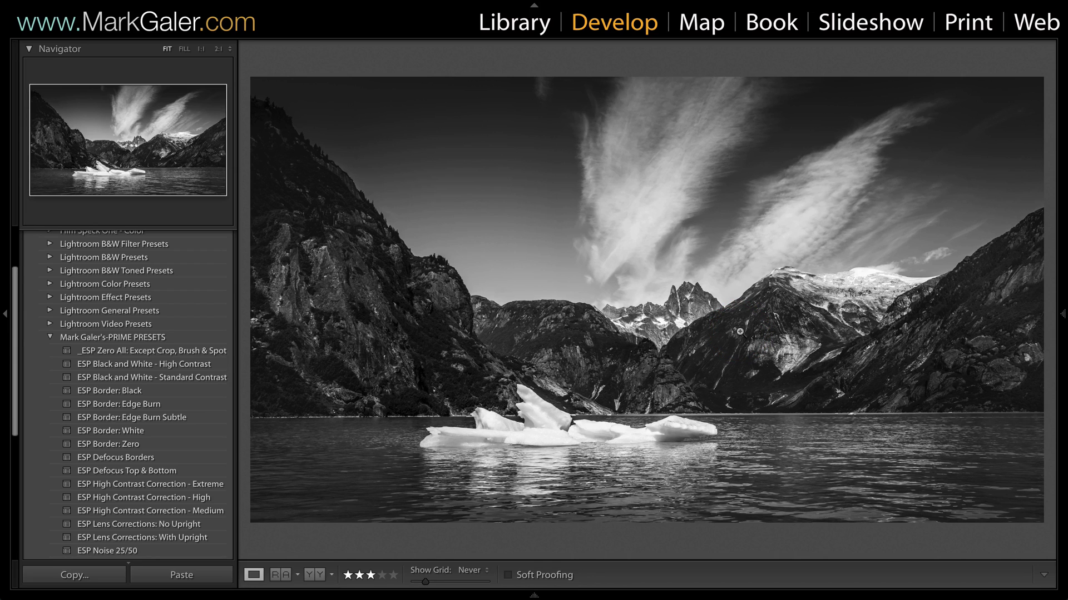
Show the Basic panel and lower Exposure to -0.20
{"action": "key", "text": "F8"}
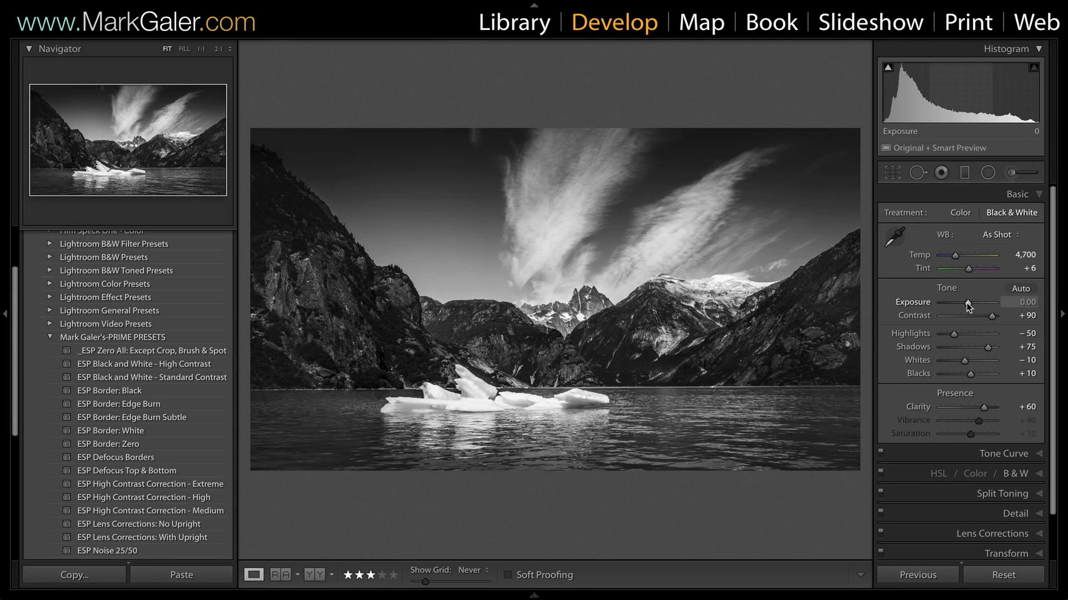
{"action": "left_click_drag", "start_coordinate": [966, 302], "coordinate": [981, 304]}
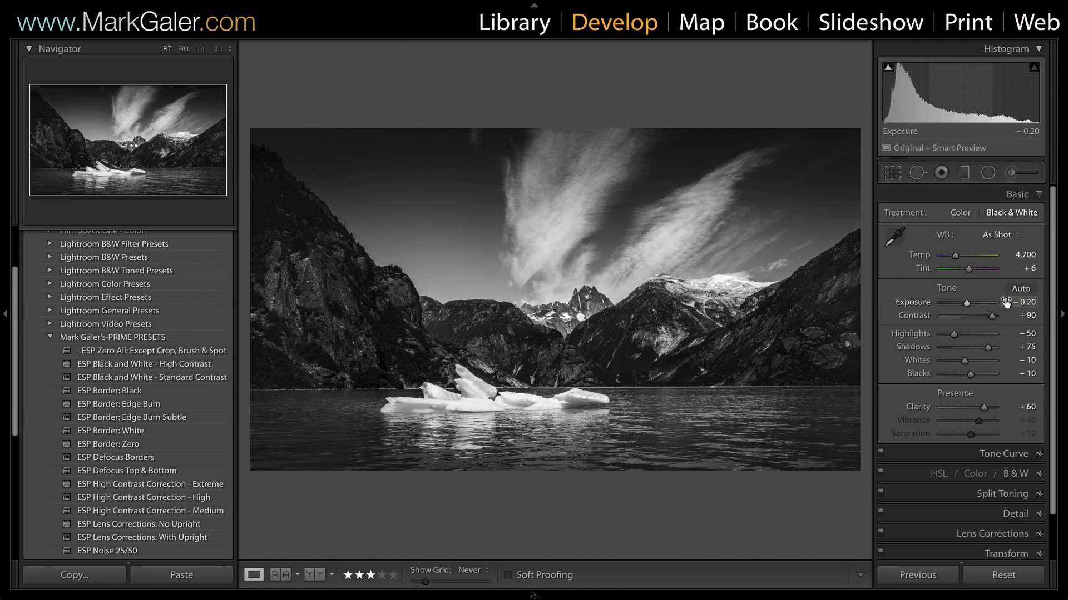
{"action": "left_click", "coordinate": [1005, 301]}
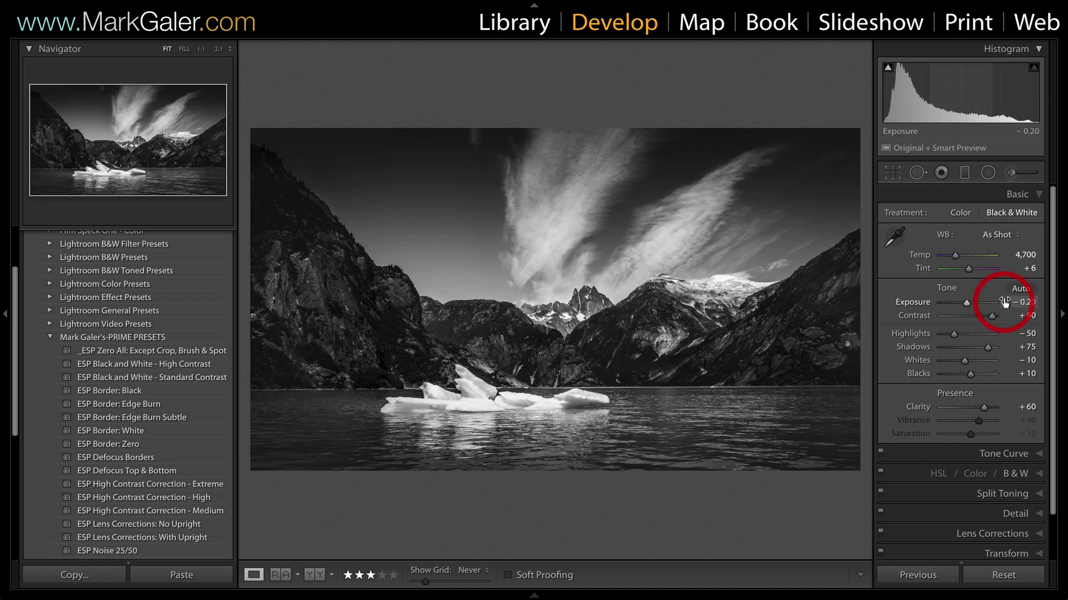
{"action": "left_click", "coordinate": [1002, 302]}
{"action": "left_click", "coordinate": [1001, 302]}
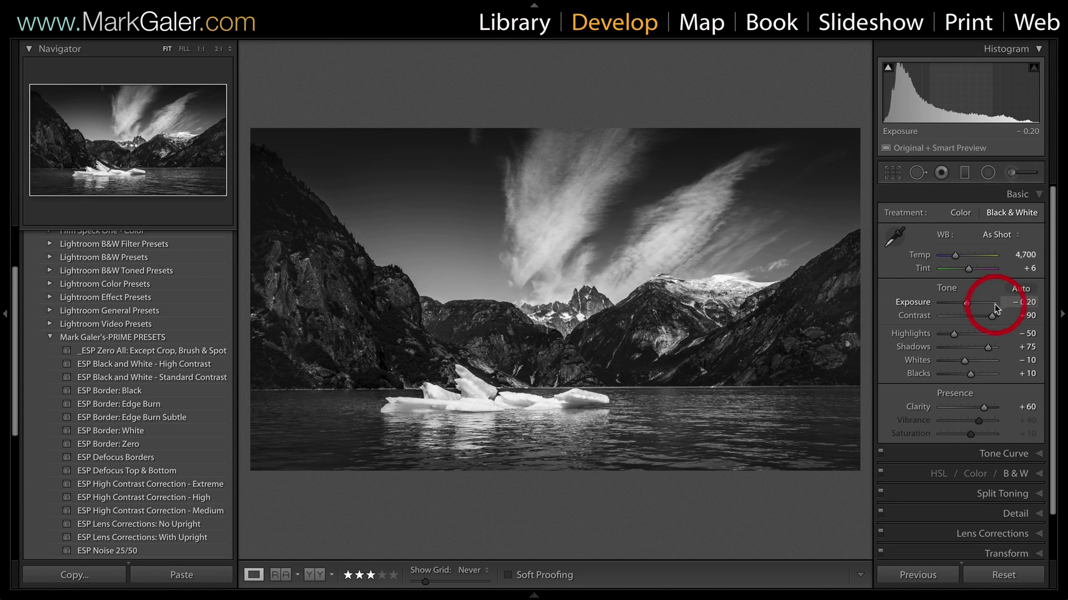
Raise Whites to +20 to brighten the ice
{"action": "left_click", "coordinate": [932, 360], "text": "shift"}
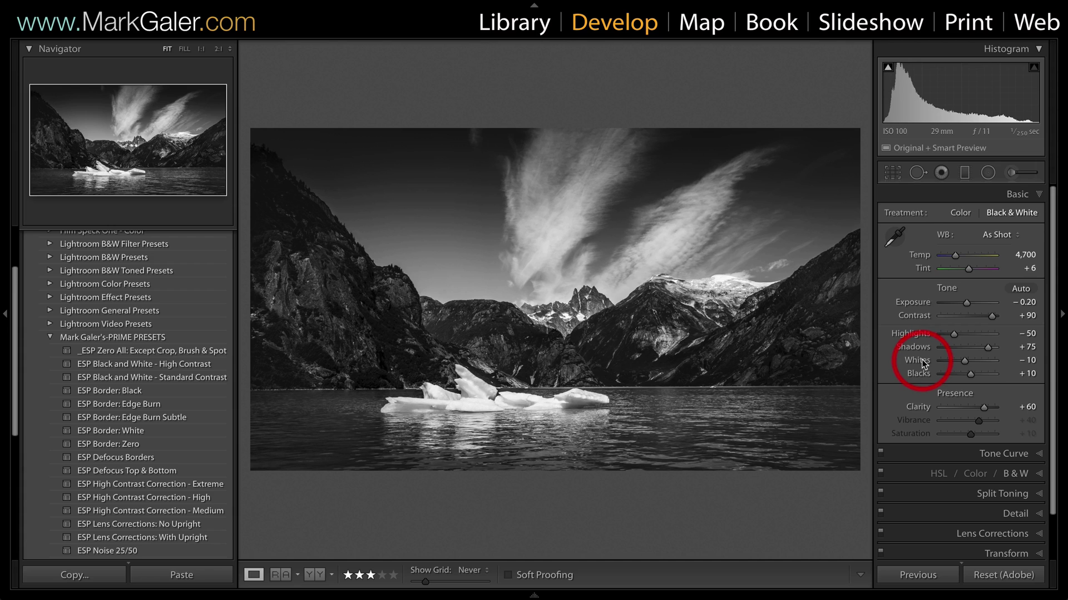
{"action": "double_click", "coordinate": [923, 365], "text": "shift"}
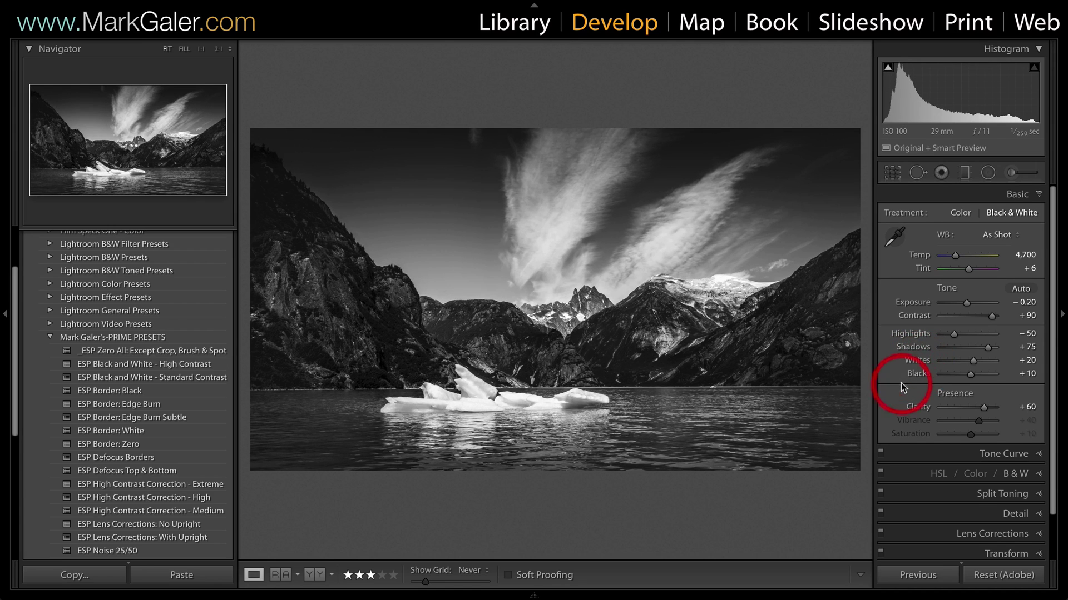
{"action": "left_click", "coordinate": [921, 375], "text": "shift"}
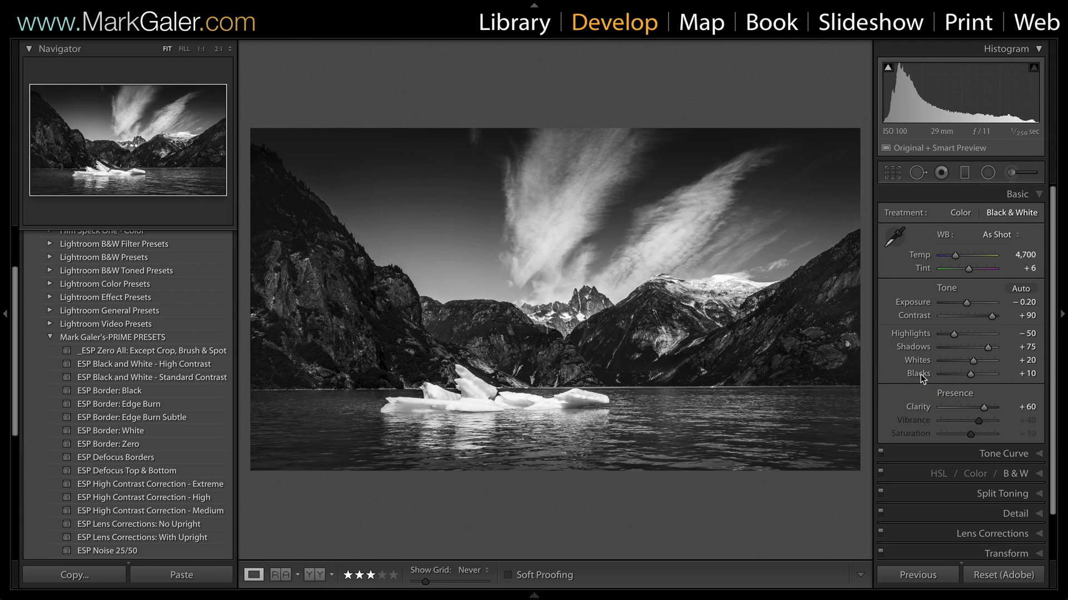
{"action": "left_click", "coordinate": [954, 368]}
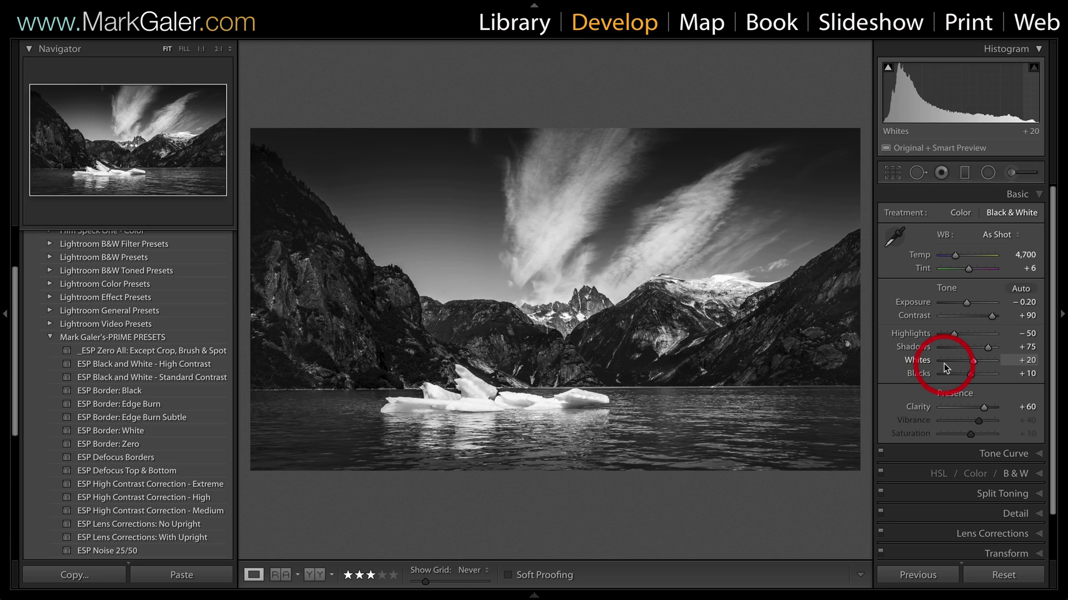
{"action": "left_click_drag", "start_coordinate": [945, 368], "coordinate": [898, 311]}
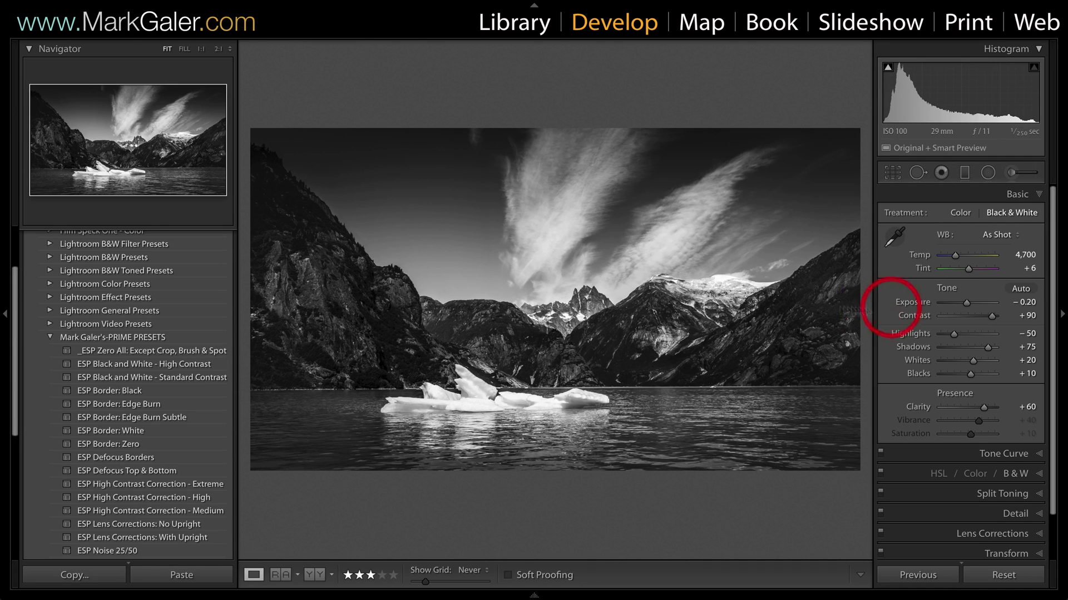
{"action": "mouse_move", "coordinate": [145, 2]}
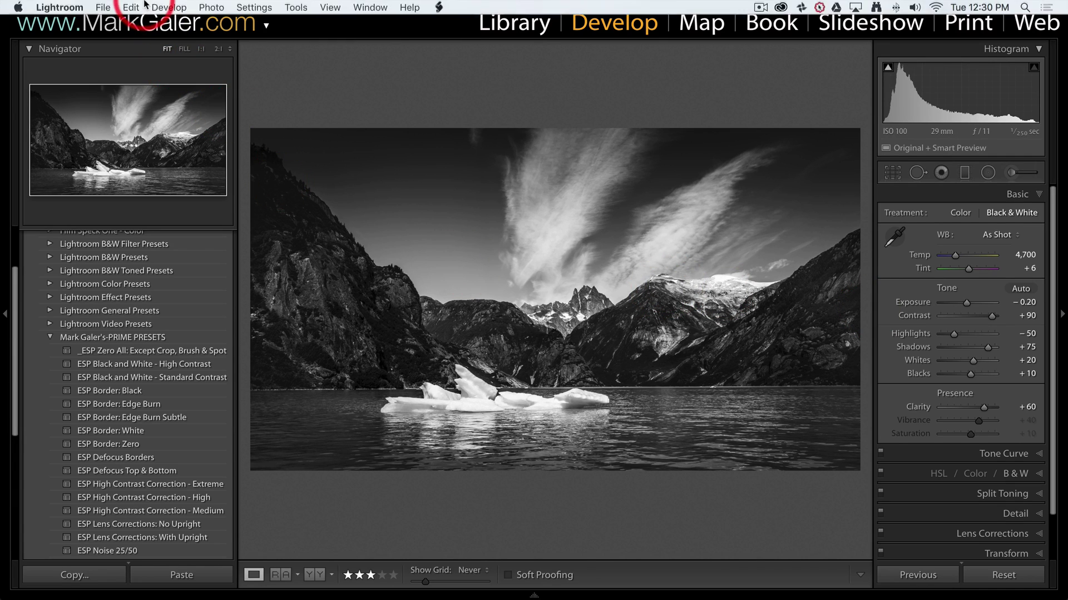
Use the Presets tab of Lightroom Preferences to show the Lightroom presets folder in Finder
{"action": "left_click", "coordinate": [60, 8]}
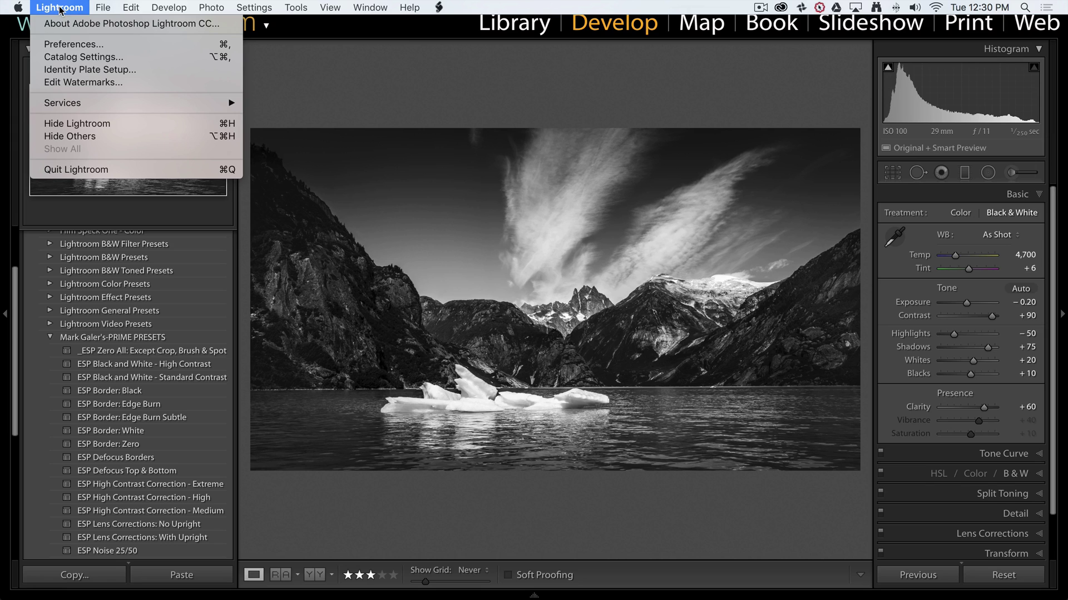
{"action": "left_click", "coordinate": [69, 44]}
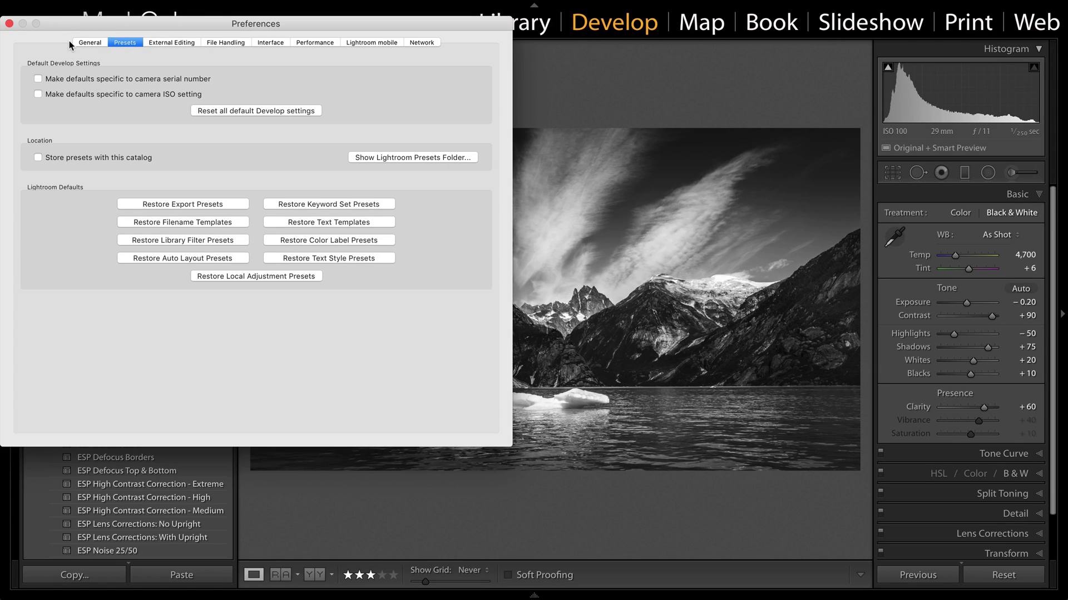
{"action": "left_click", "coordinate": [126, 45]}
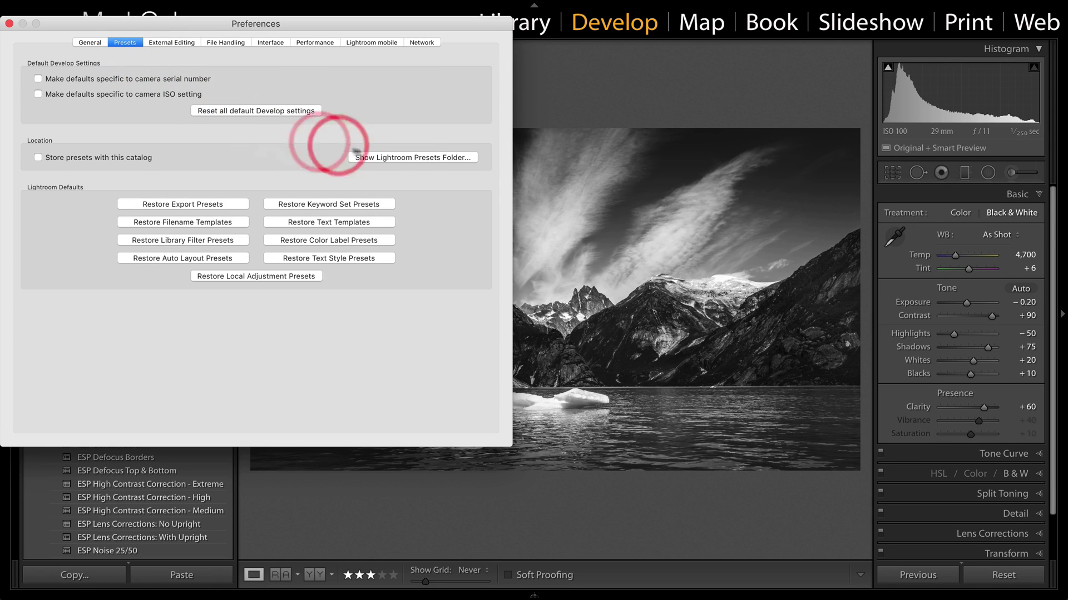
{"action": "left_click", "coordinate": [406, 159]}
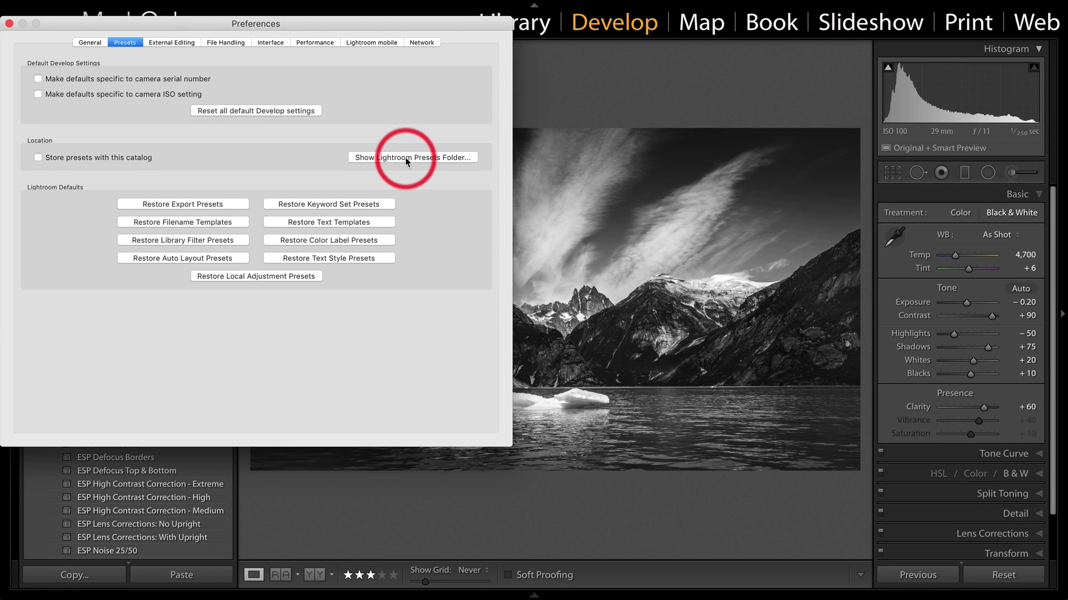
{"action": "left_click", "coordinate": [406, 158]}
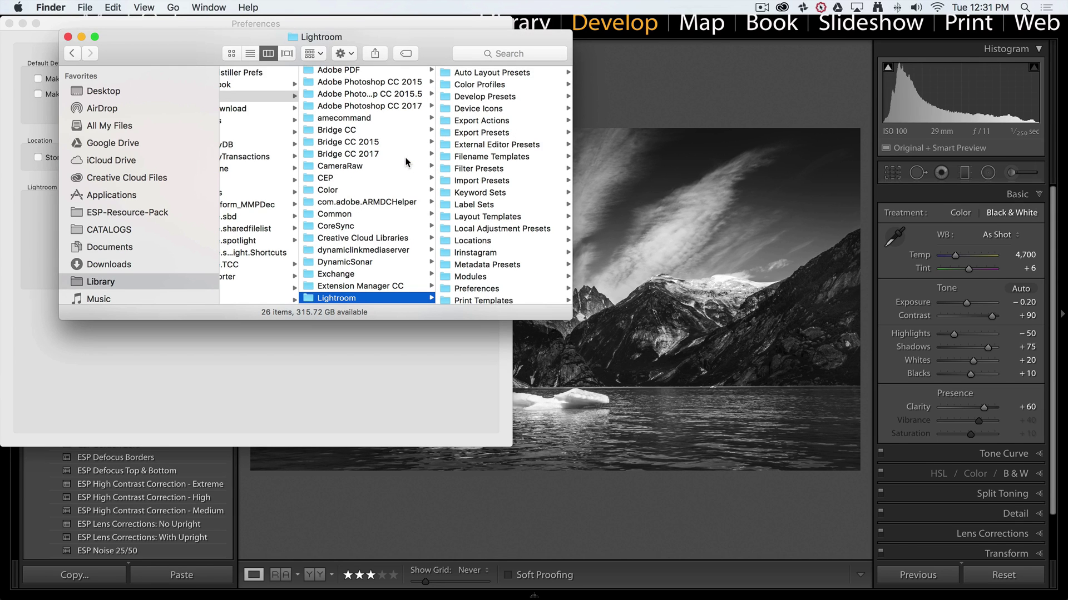
Open the Develop Presets folder in Finder, plus a second Finder window on the home folder
{"action": "left_click", "coordinate": [404, 160]}
{"action": "left_click", "coordinate": [394, 158]}
{"action": "left_click", "coordinate": [477, 98]}
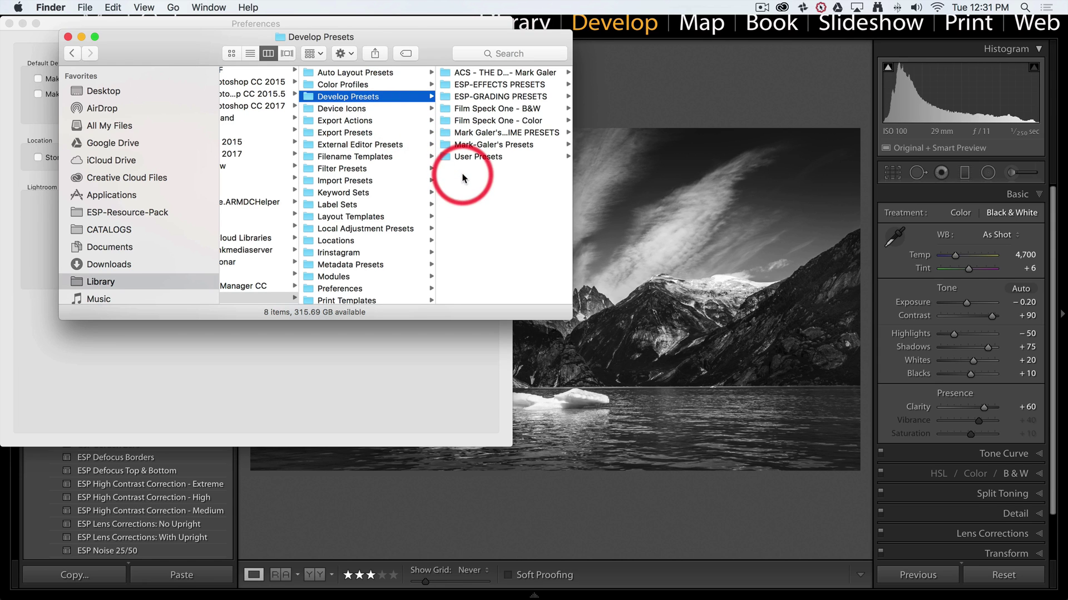
{"action": "key", "text": "super+n"}
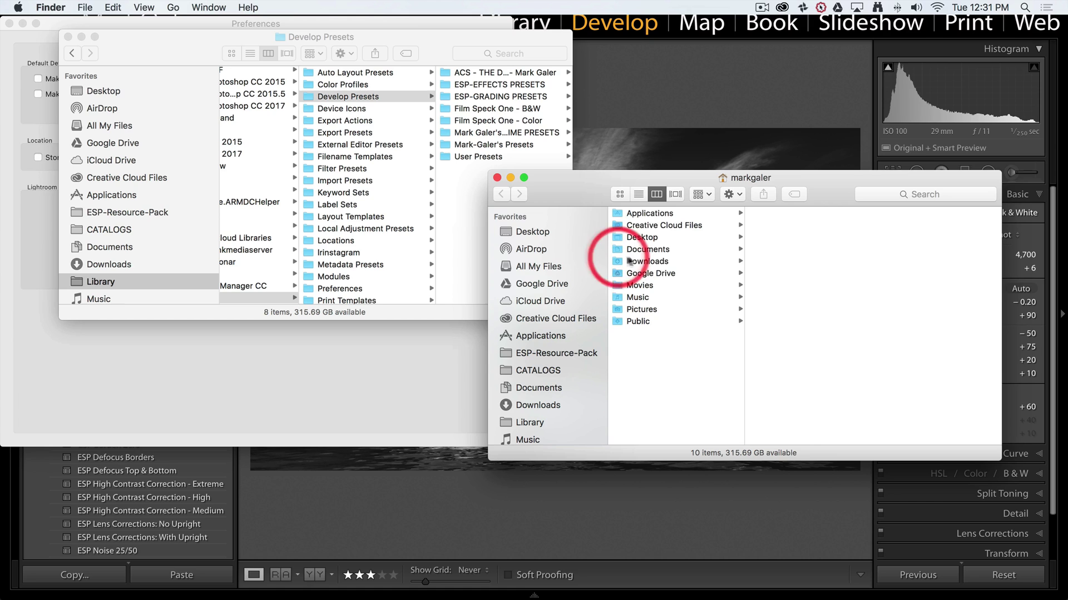
Browse to Desktop in the new window, then close both Finder windows
{"action": "left_click", "coordinate": [641, 239]}
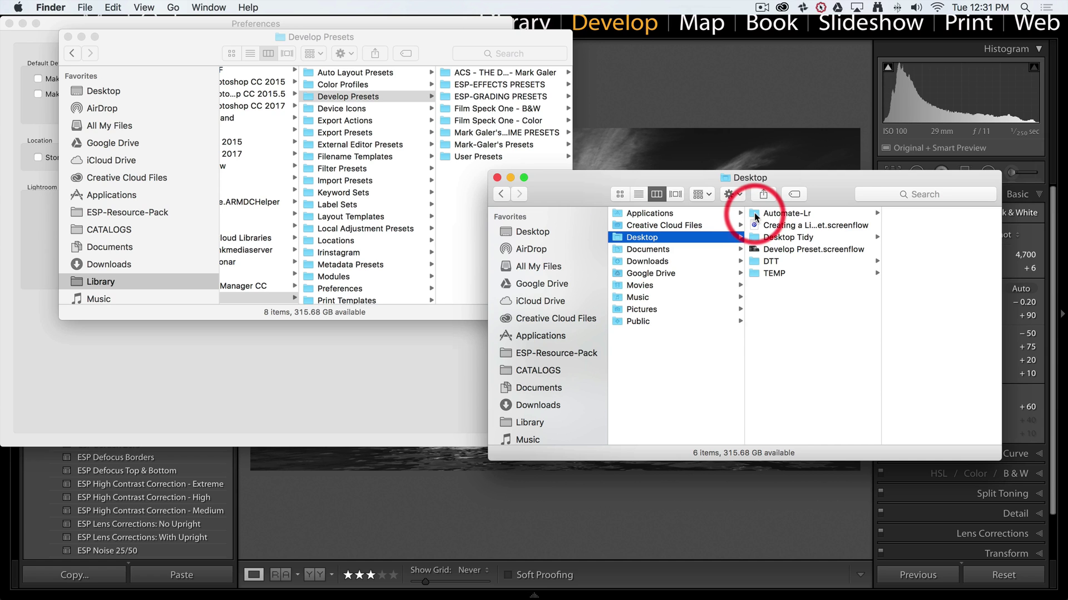
{"action": "left_click_drag", "start_coordinate": [754, 213], "coordinate": [463, 184]}
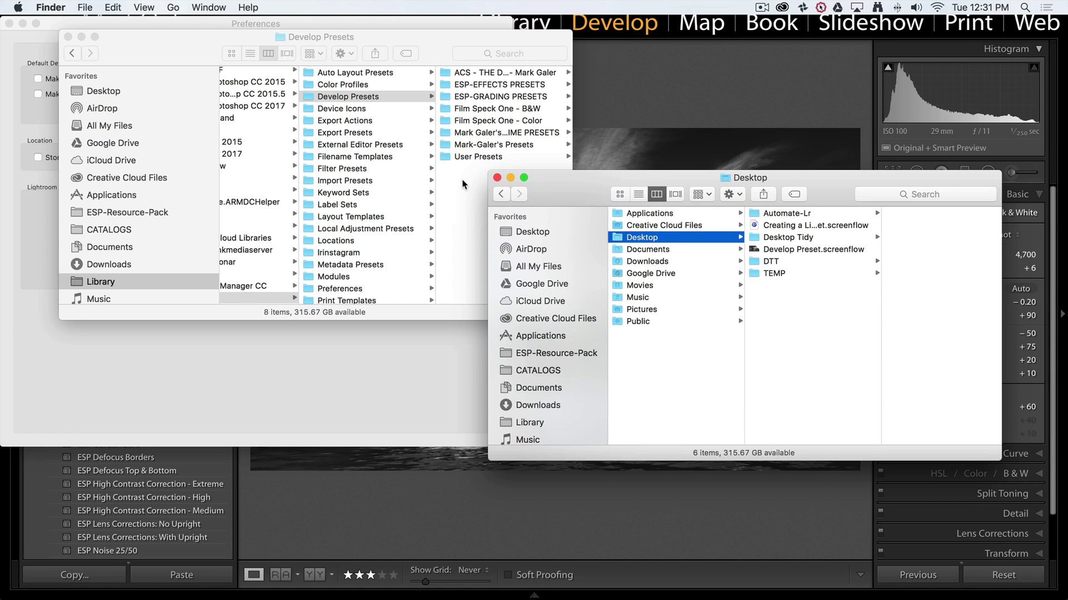
{"action": "left_click", "coordinate": [497, 177]}
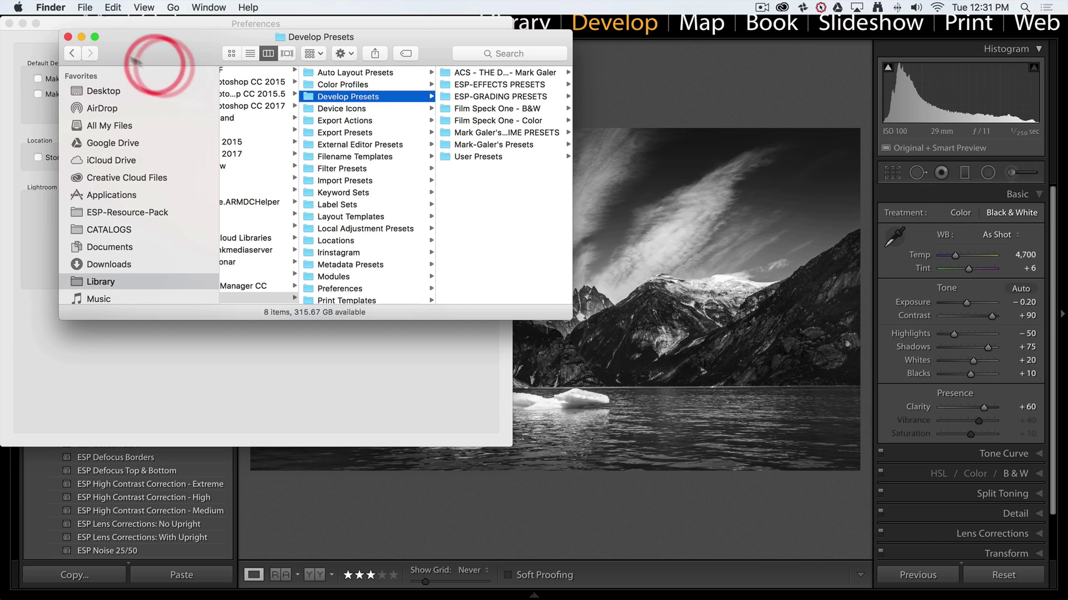
{"action": "left_click", "coordinate": [68, 37]}
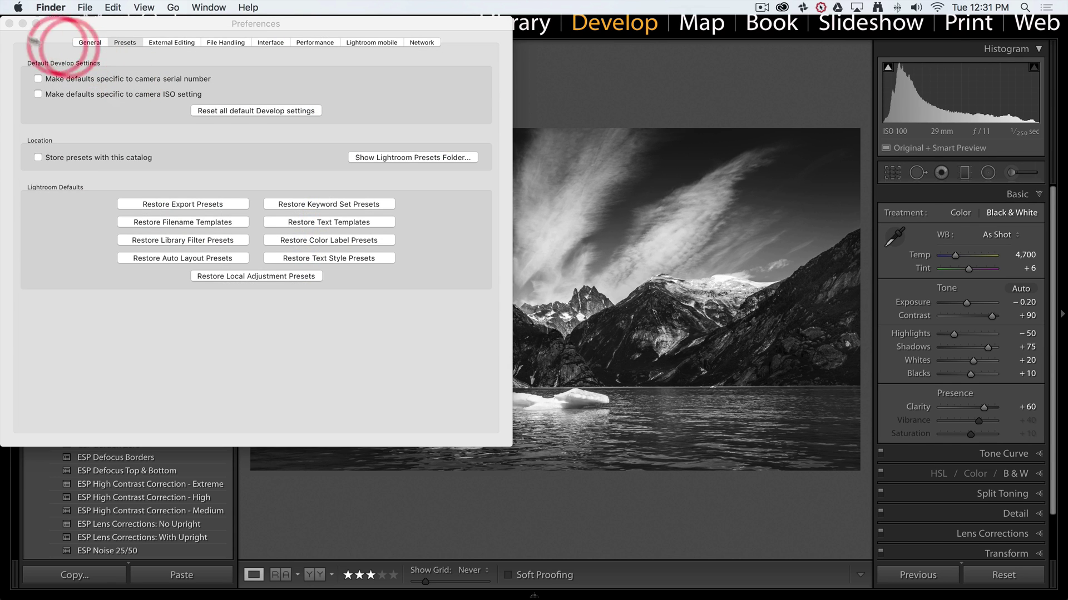
Close Preferences and reset the photo with the _ESP Zero All preset
{"action": "left_click", "coordinate": [9, 23]}
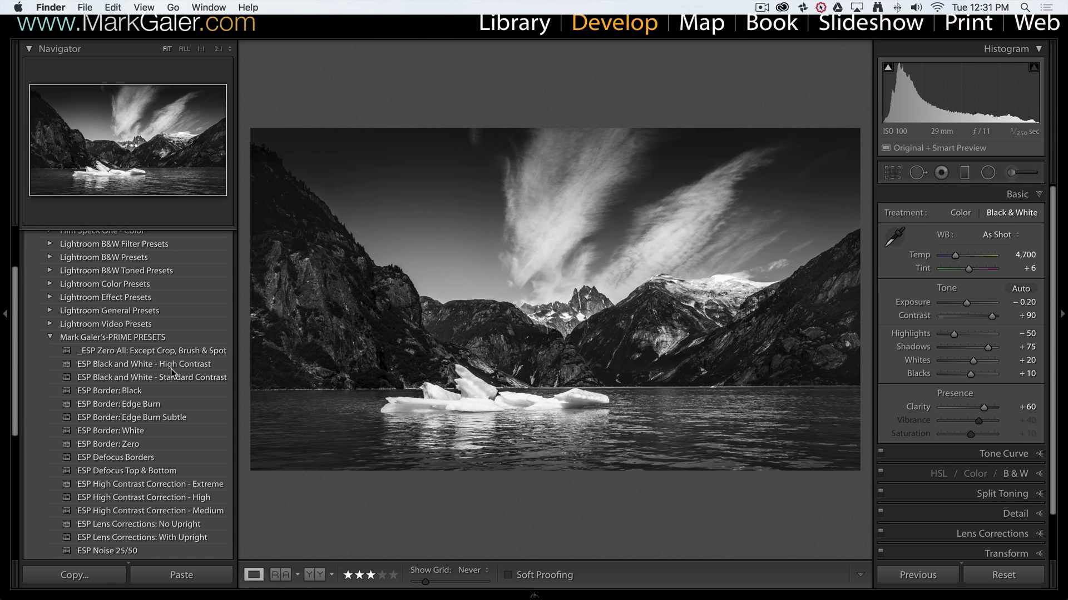
{"action": "left_click", "coordinate": [145, 352]}
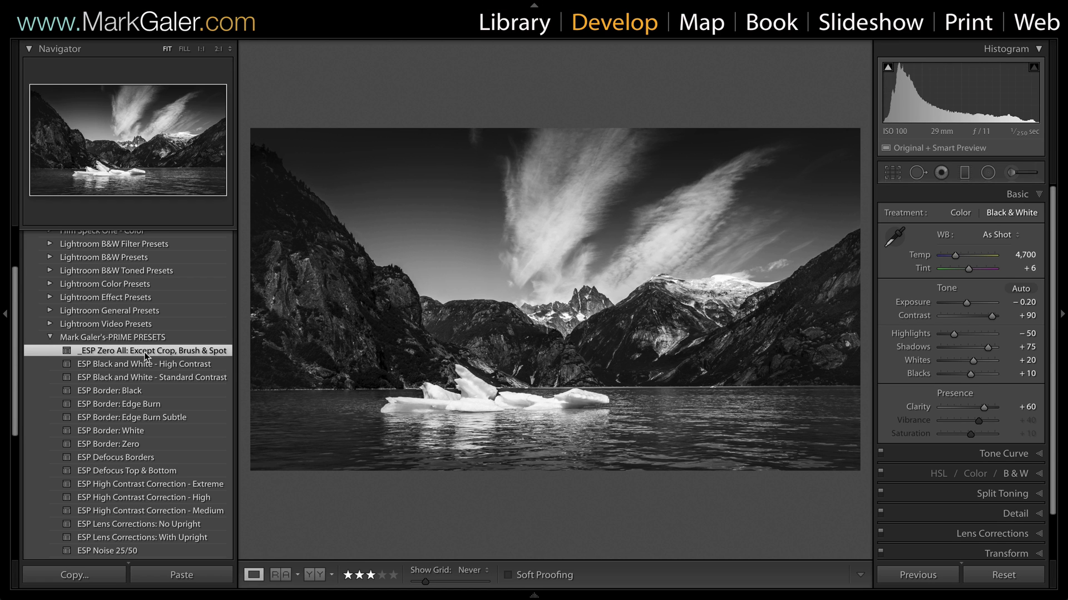
{"action": "scroll", "coordinate": [145, 352], "scroll_direction": "down", "scroll_amount": 5}
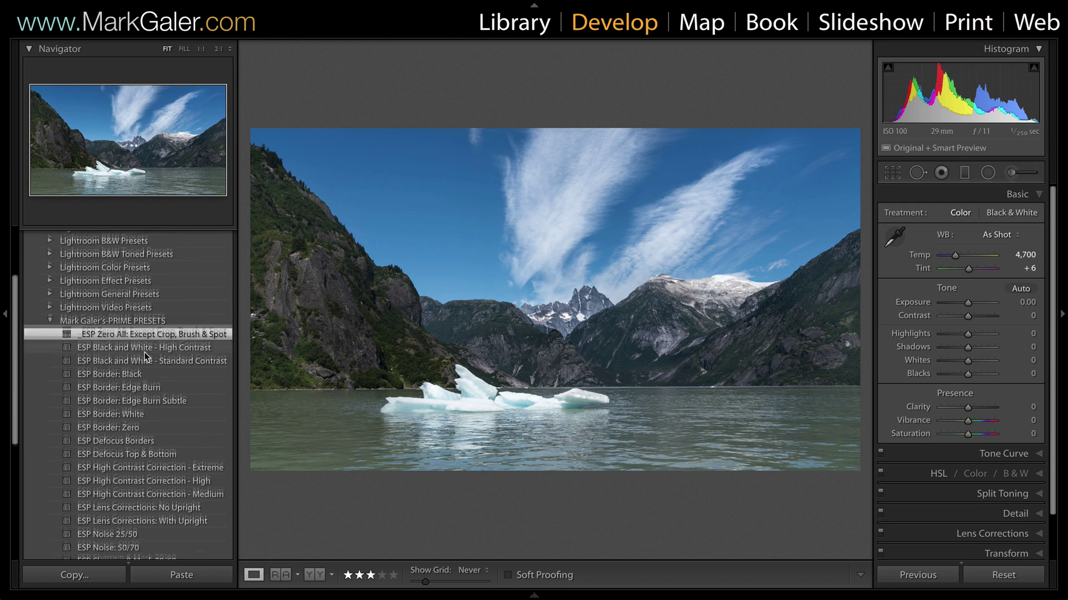
{"action": "scroll", "coordinate": [144, 352], "scroll_direction": "down", "scroll_amount": 2}
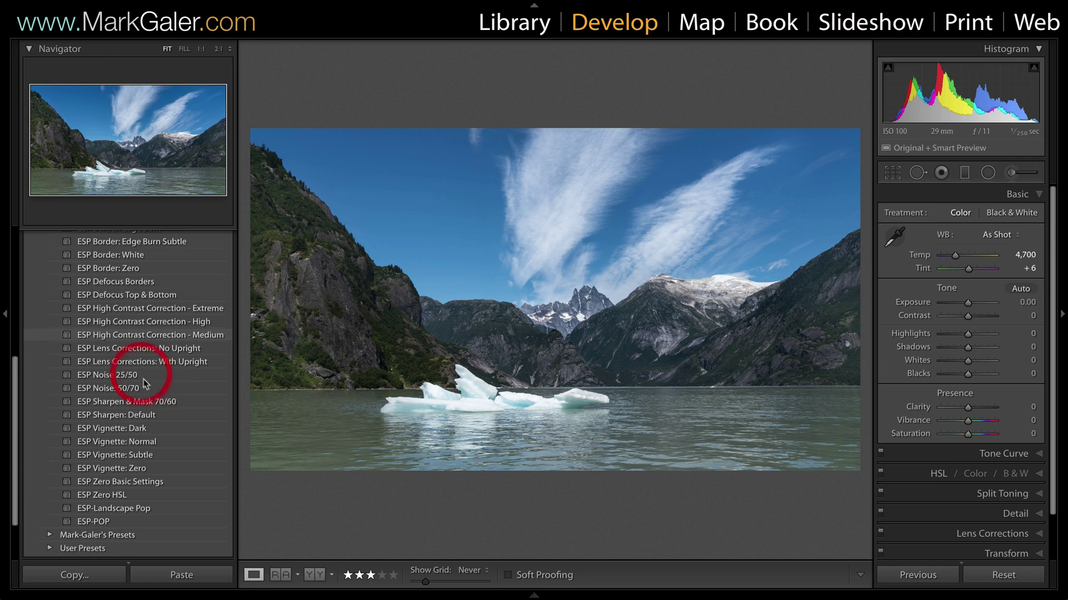
Reapply ESP-Landscape Pop, then ESP Black and White - High Contrast, to the photo
{"action": "left_click", "coordinate": [115, 503]}
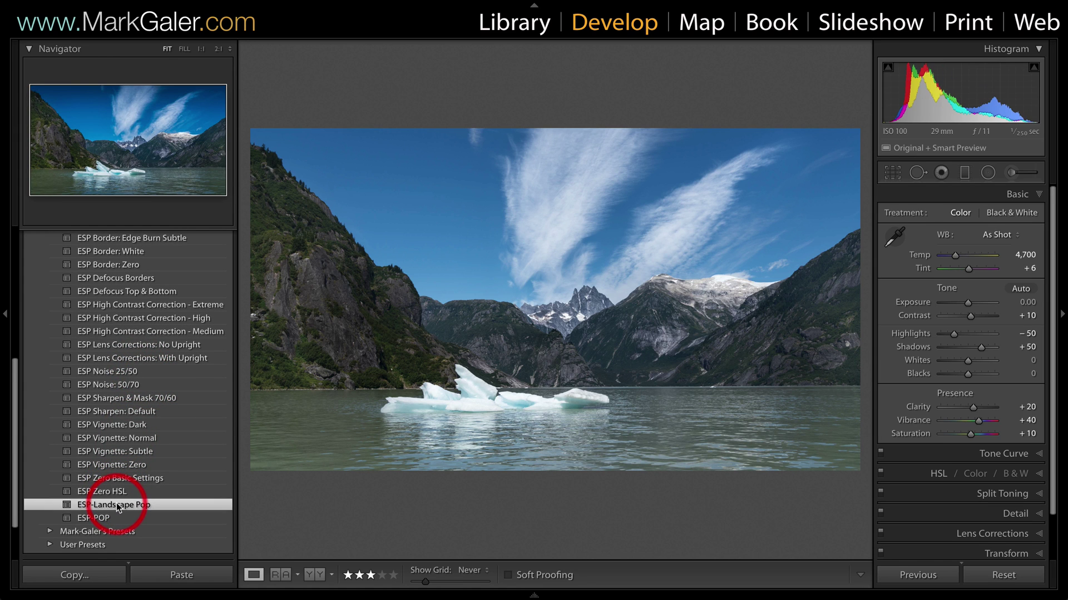
{"action": "scroll", "coordinate": [115, 501], "scroll_direction": "up", "scroll_amount": 9}
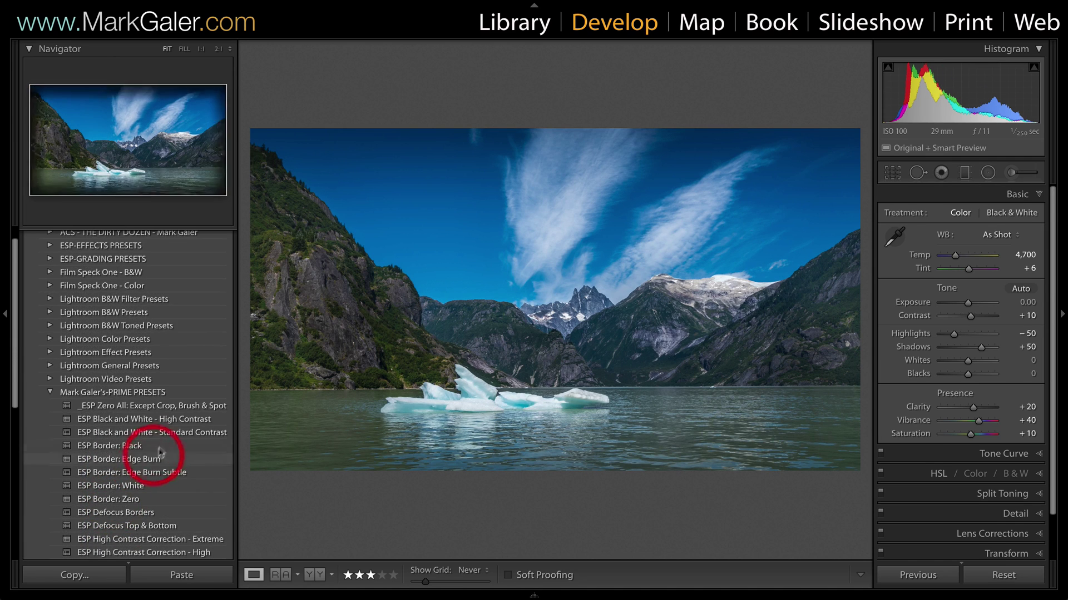
{"action": "left_click", "coordinate": [159, 419]}
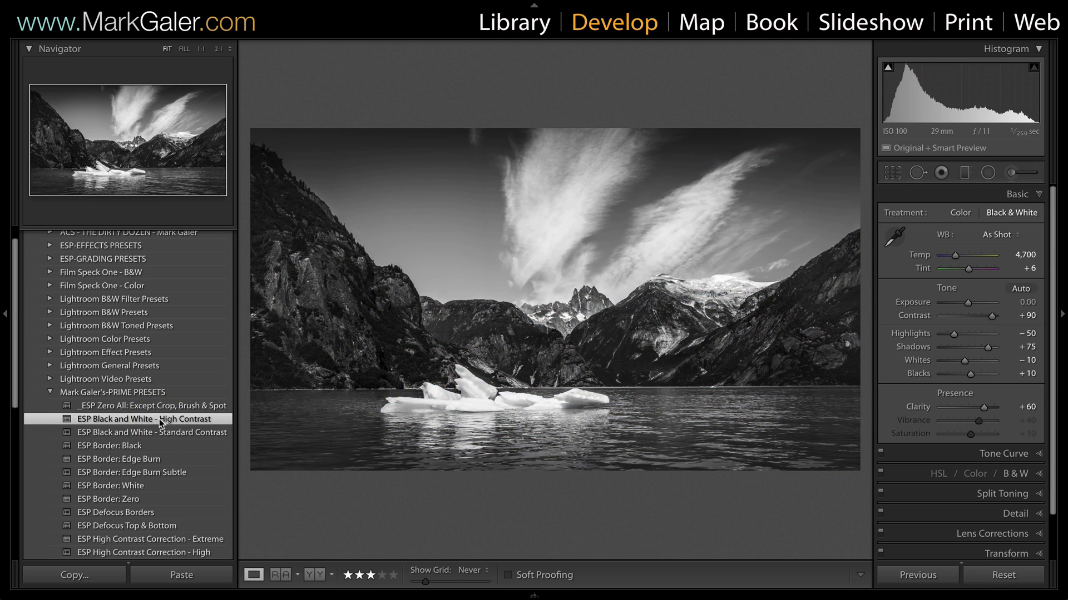